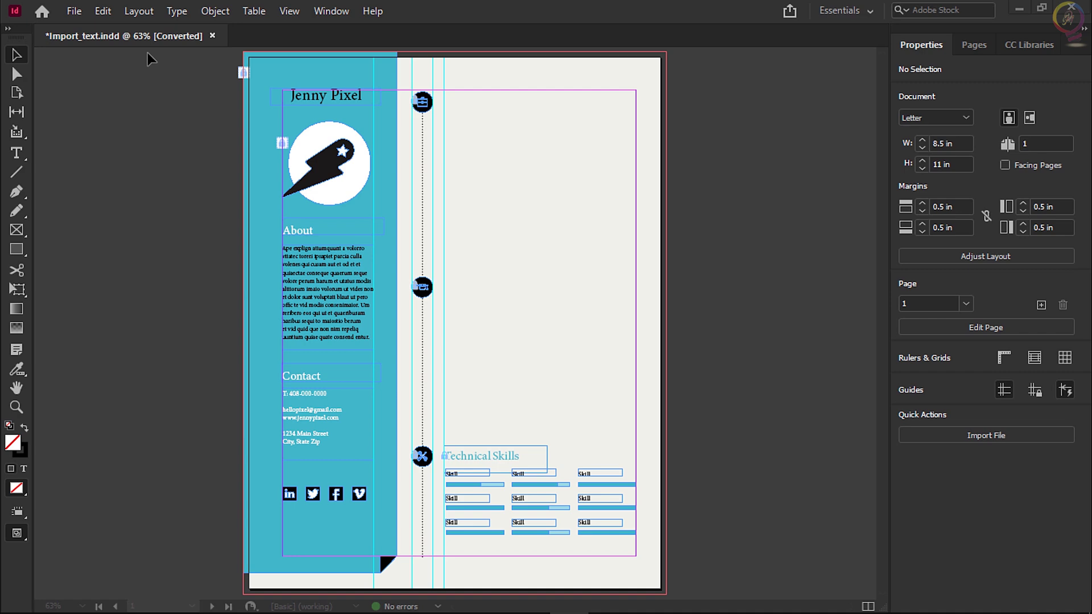
- Place the Import_text Word document with Show Import Options turned on
left_click(103, 12)
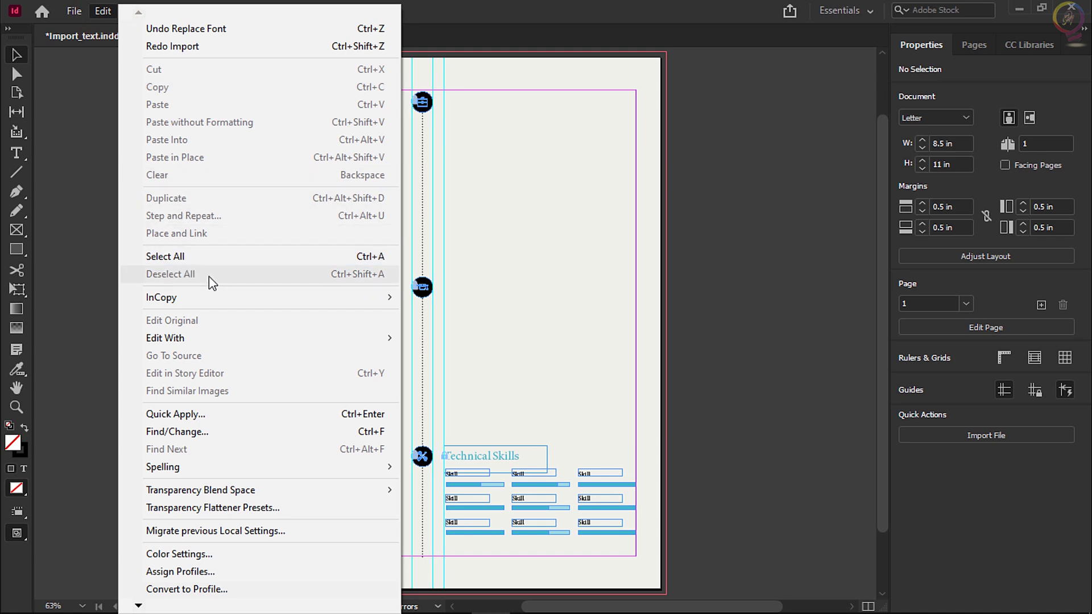
key("Escape")
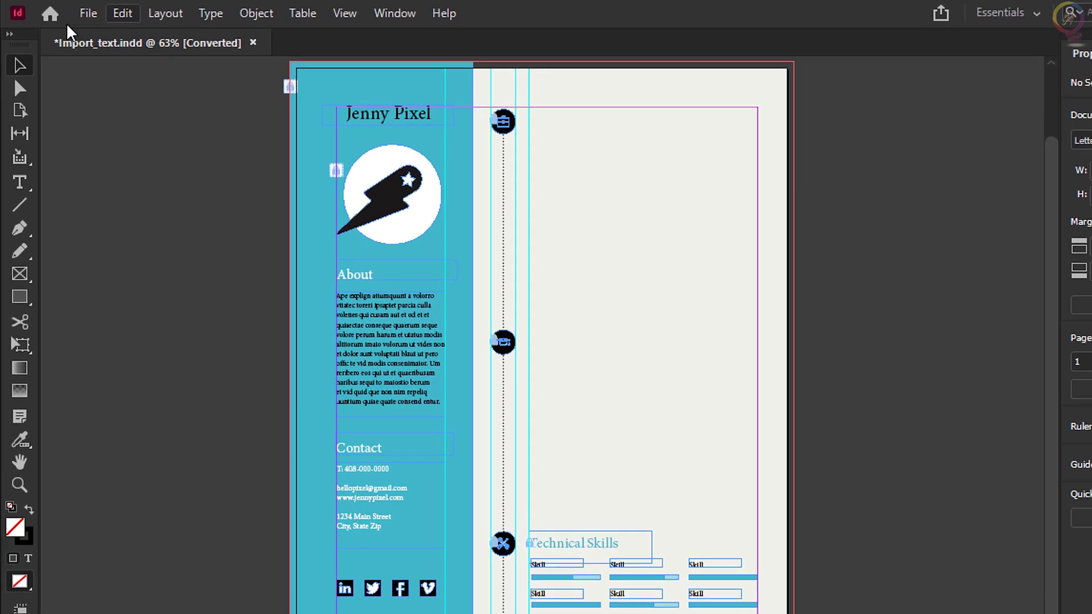
left_click(74, 10)
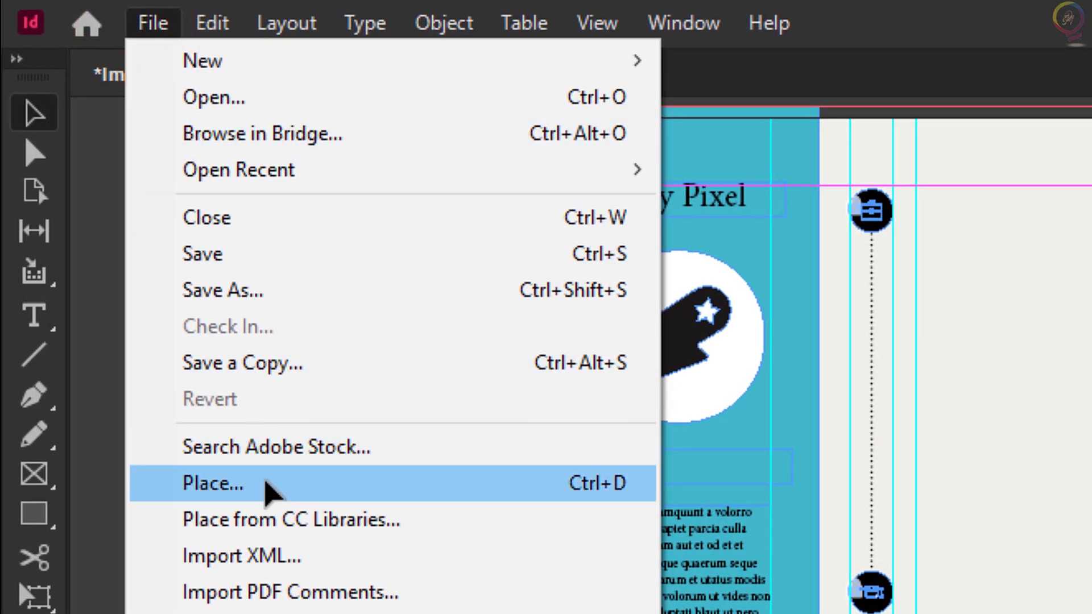
left_click(266, 485)
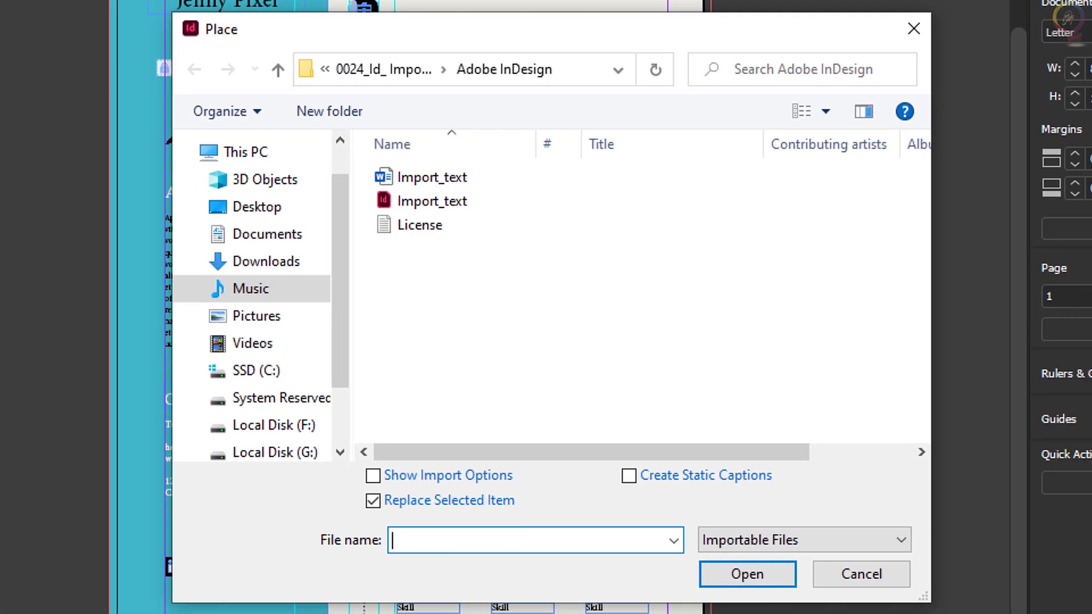
left_click(448, 177)
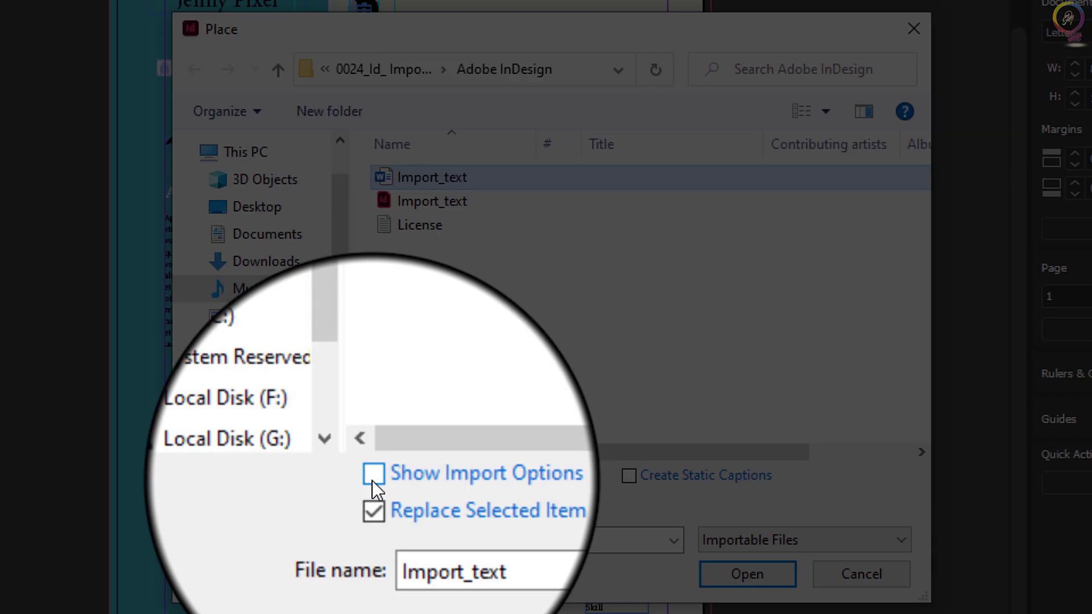
left_click(372, 480)
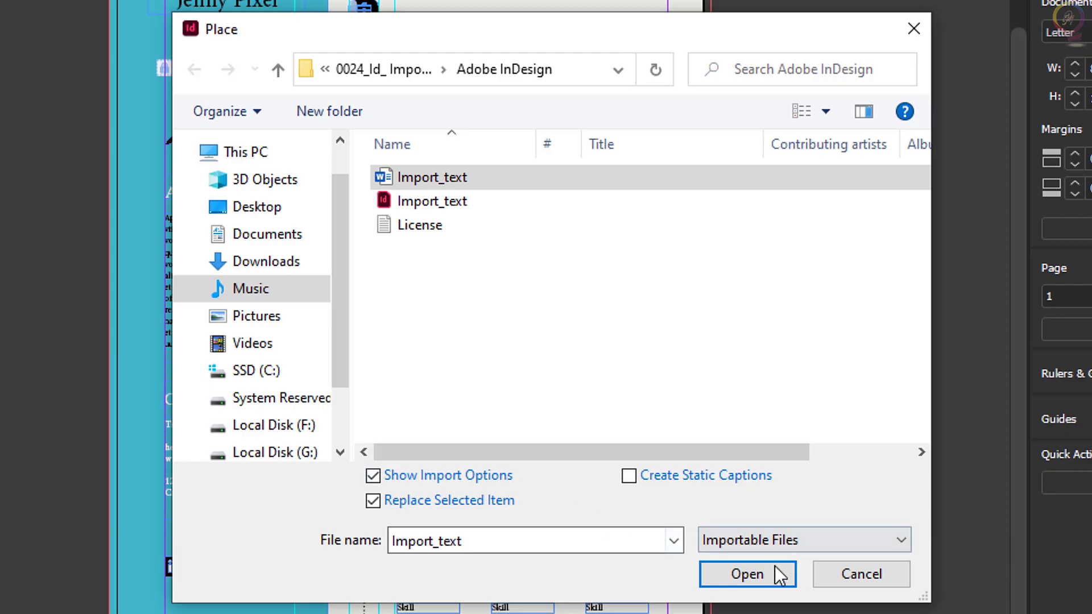
left_click(770, 580)
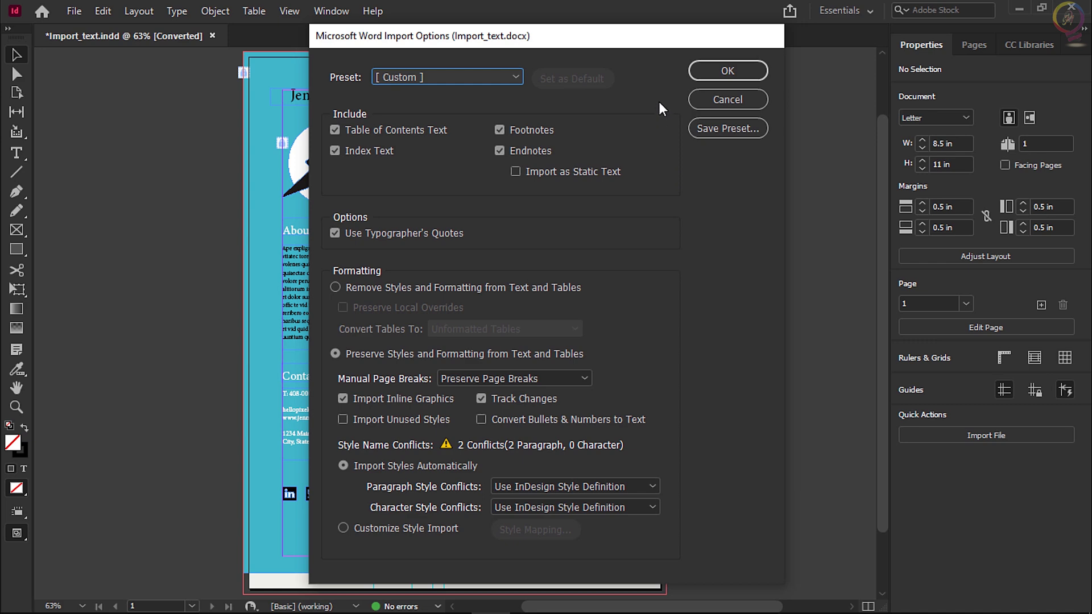
- Accept the Word import options for Import_text.docx, keeping styles and formatting
left_click(726, 73)
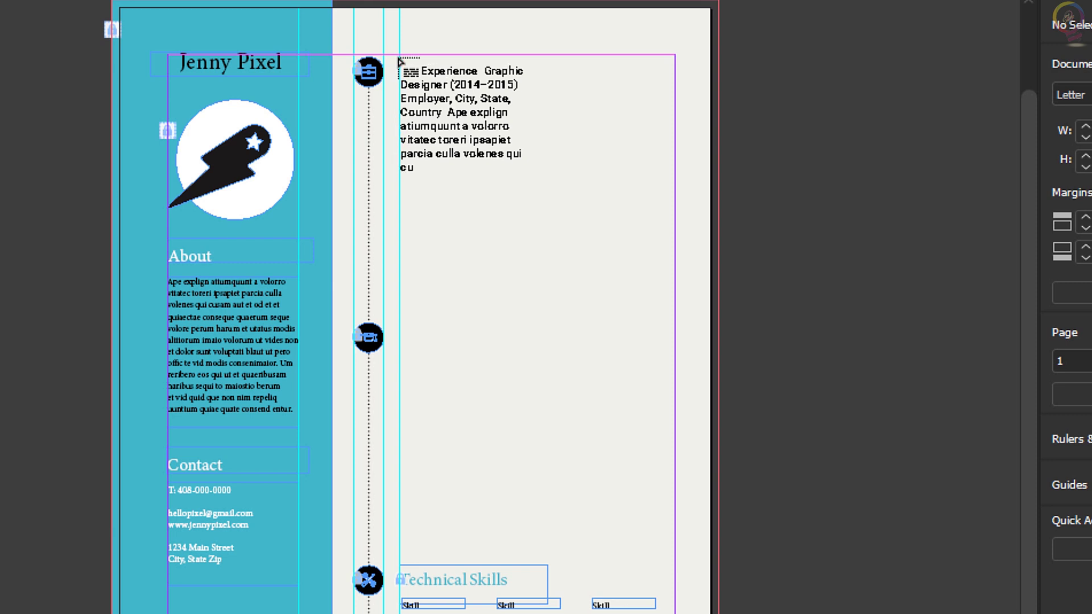
- Draw a 3.9631 × 7.3586 in right-column frame filled with the Experience and Education text
left_click_drag(401, 57, 675, 566)
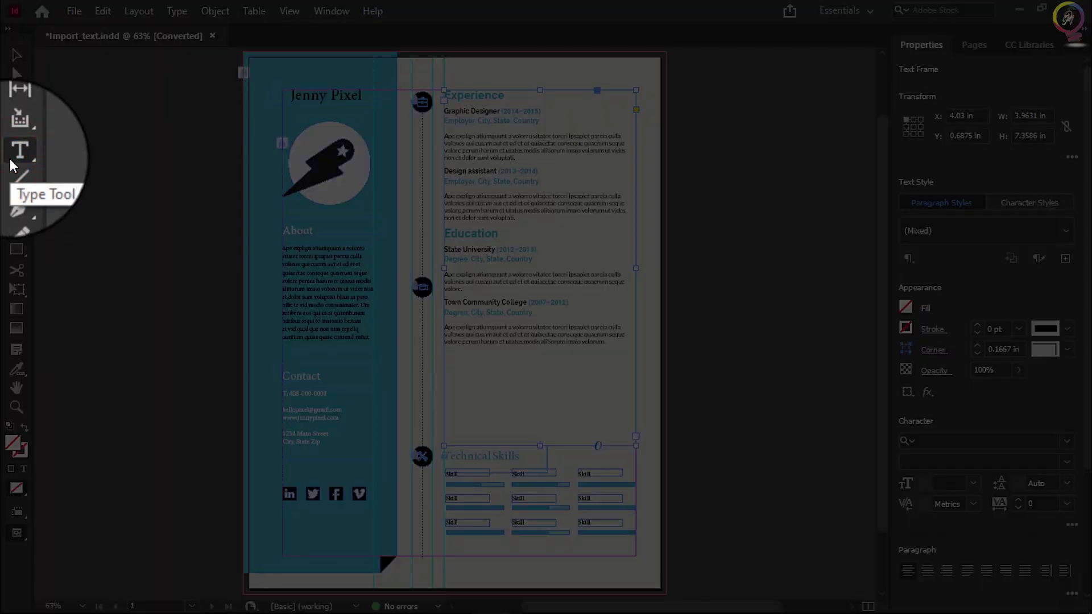
left_click(13, 155)
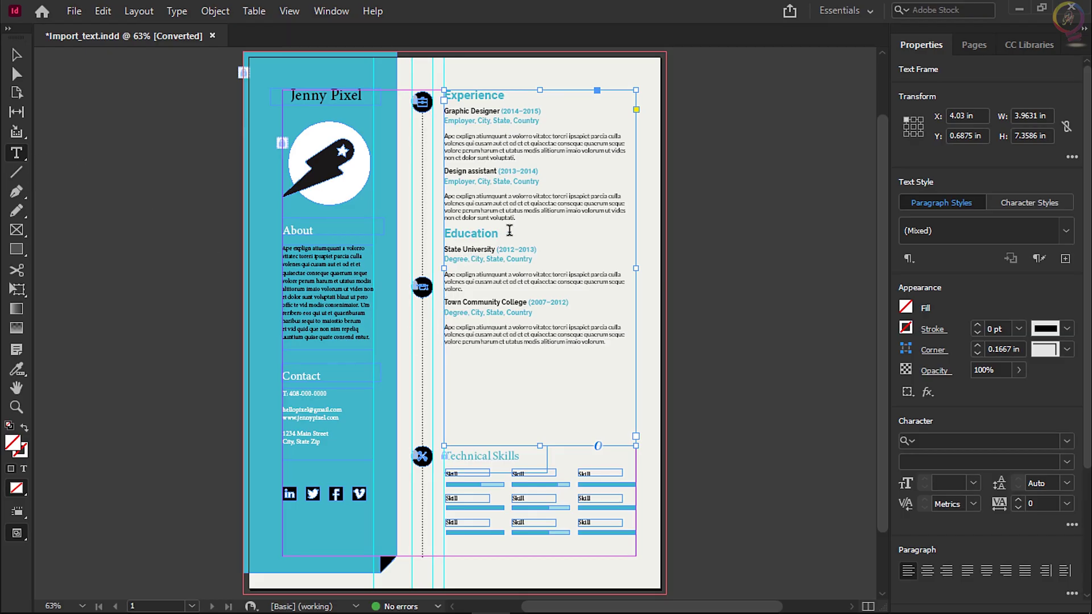
- Give the last Experience paragraph 1.0625 in Space After, aligning Education with its icon
left_click(515, 213)
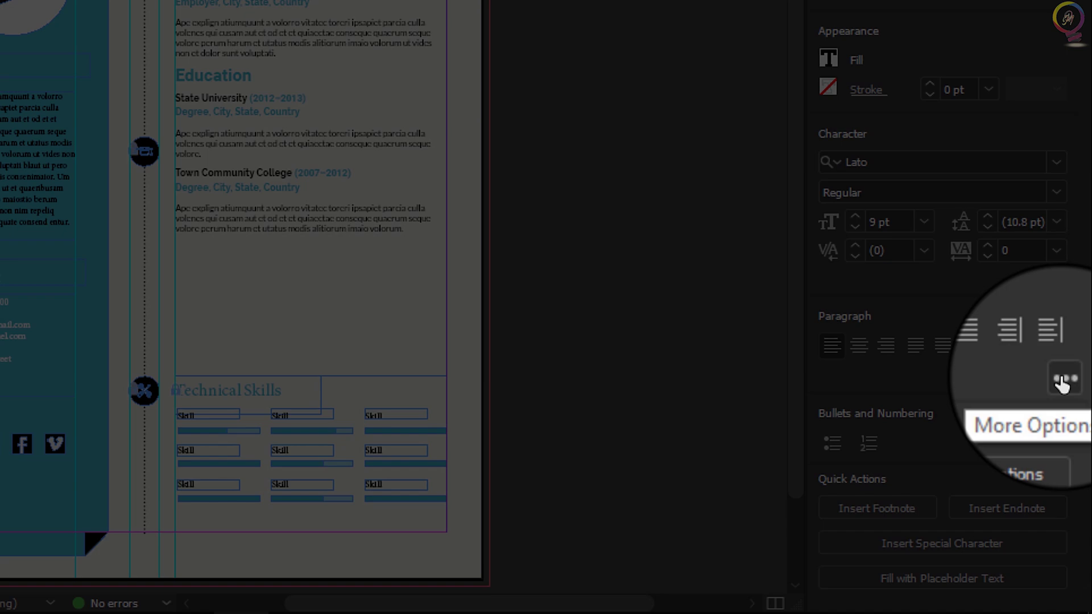
left_click(1063, 376)
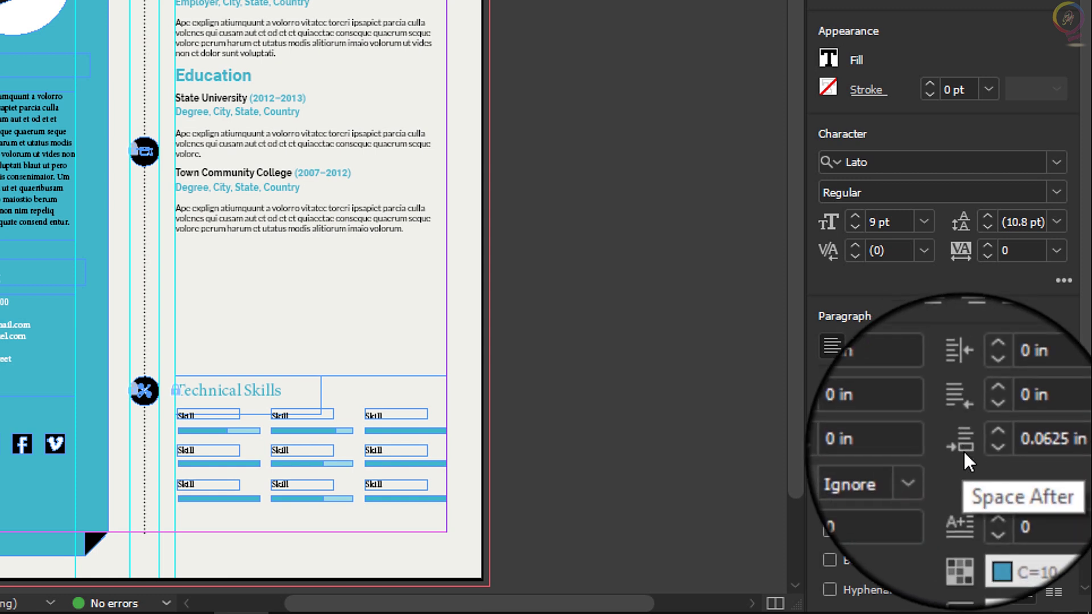
left_click(988, 439)
left_click(987, 438)
left_click(987, 438)
left_click(987, 438)
left_click(987, 438)
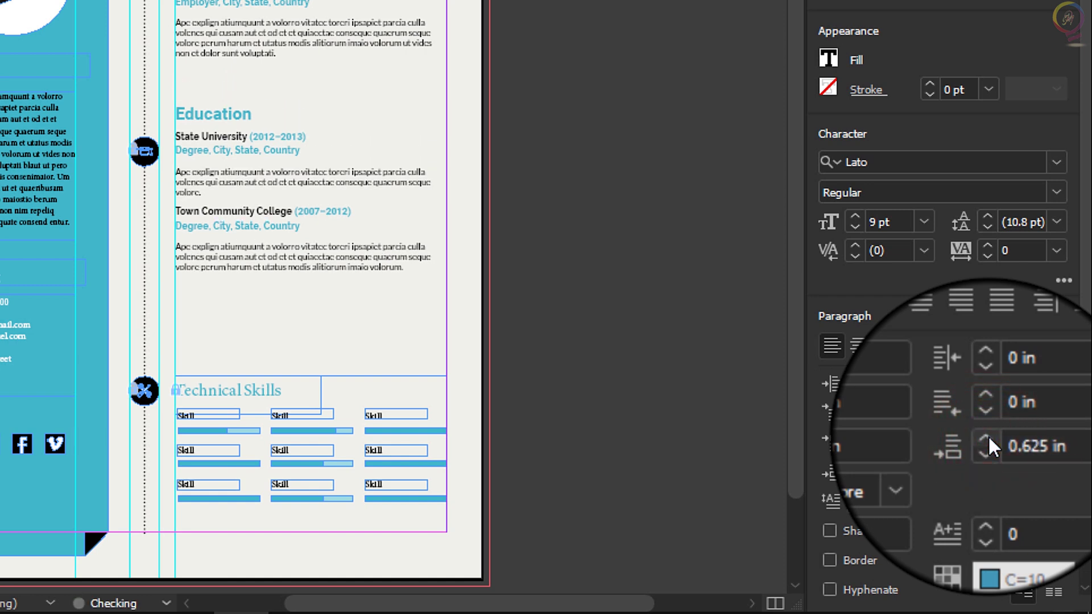
left_click(988, 437)
left_click(988, 437)
left_click(989, 437)
left_click(988, 437)
left_click(989, 438)
left_click(988, 438)
left_click(988, 438)
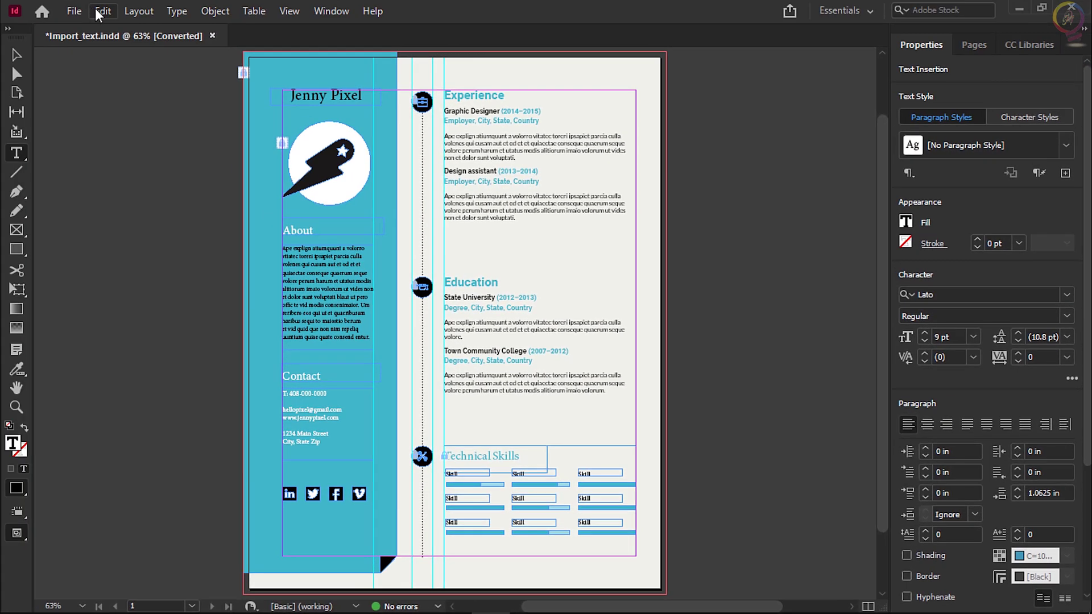
left_click(95, 11)
left_click(161, 279)
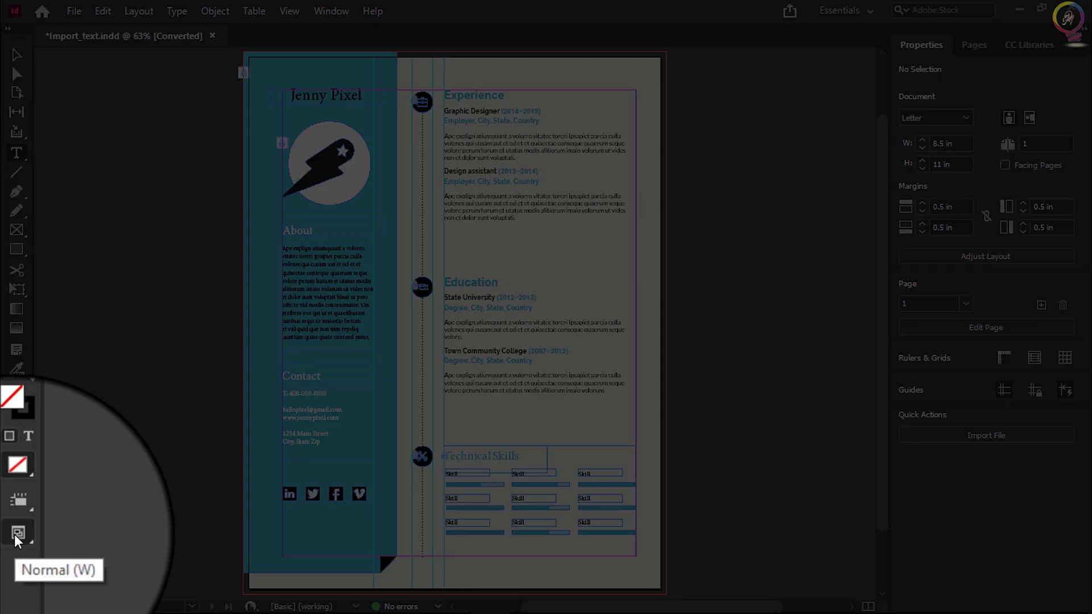
left_click(15, 534)
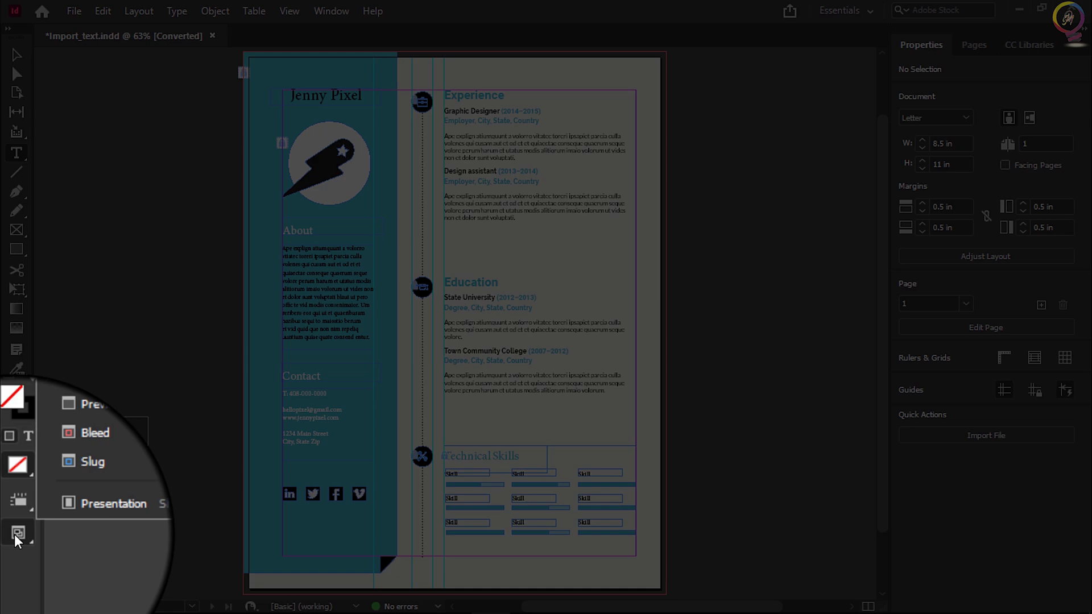
left_click(80, 458)
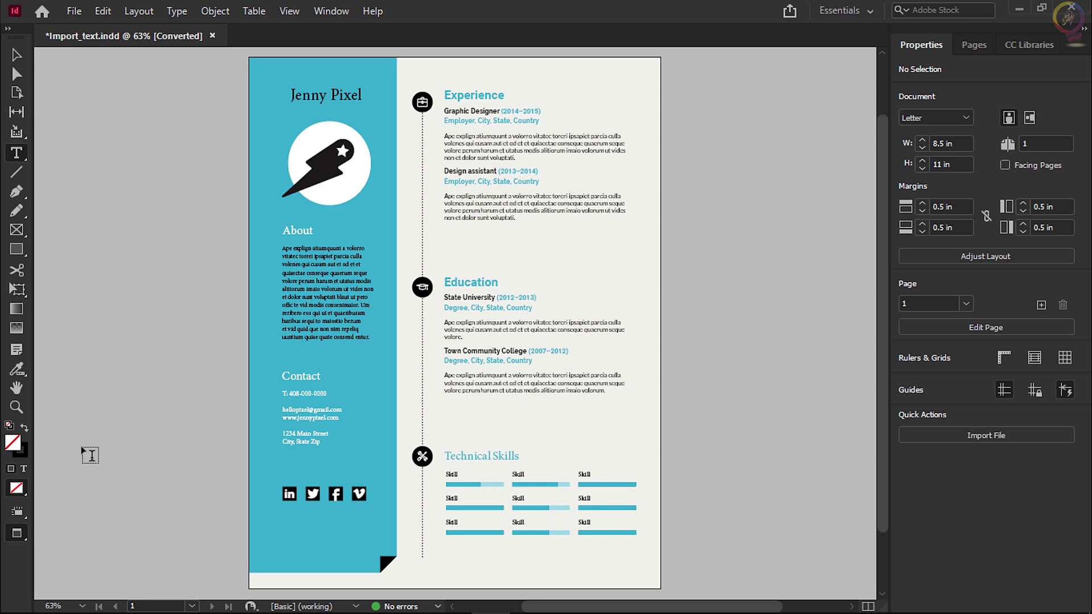
left_click(19, 535)
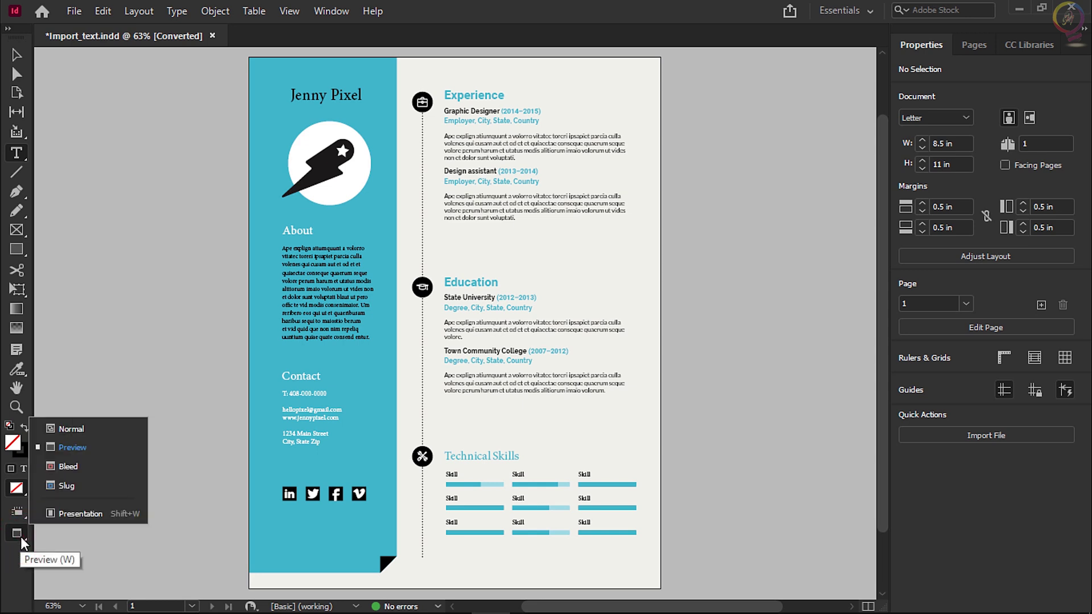
left_click(108, 436)
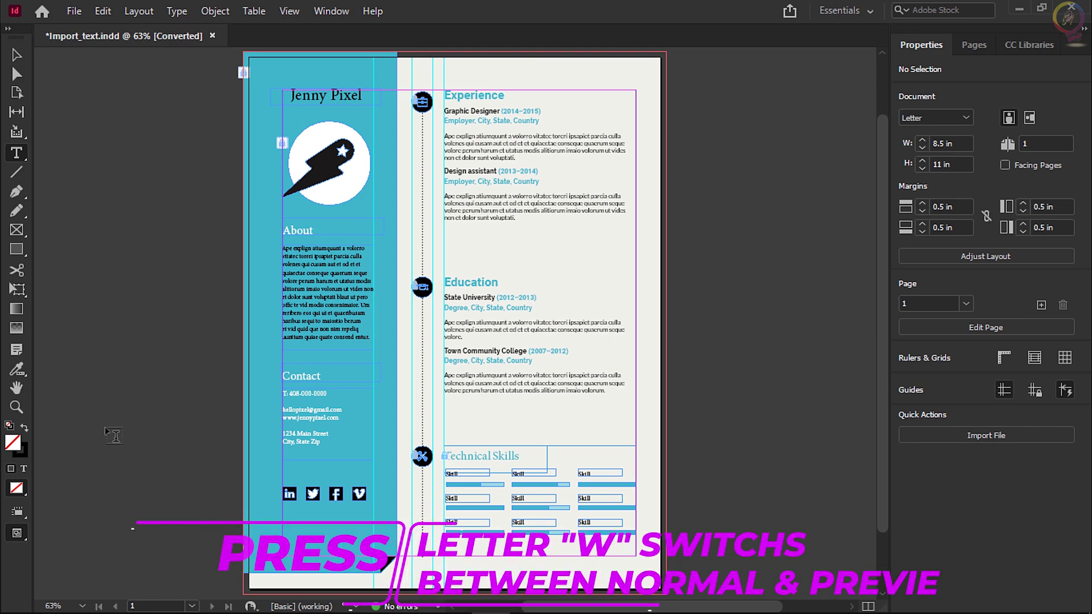
key("w")
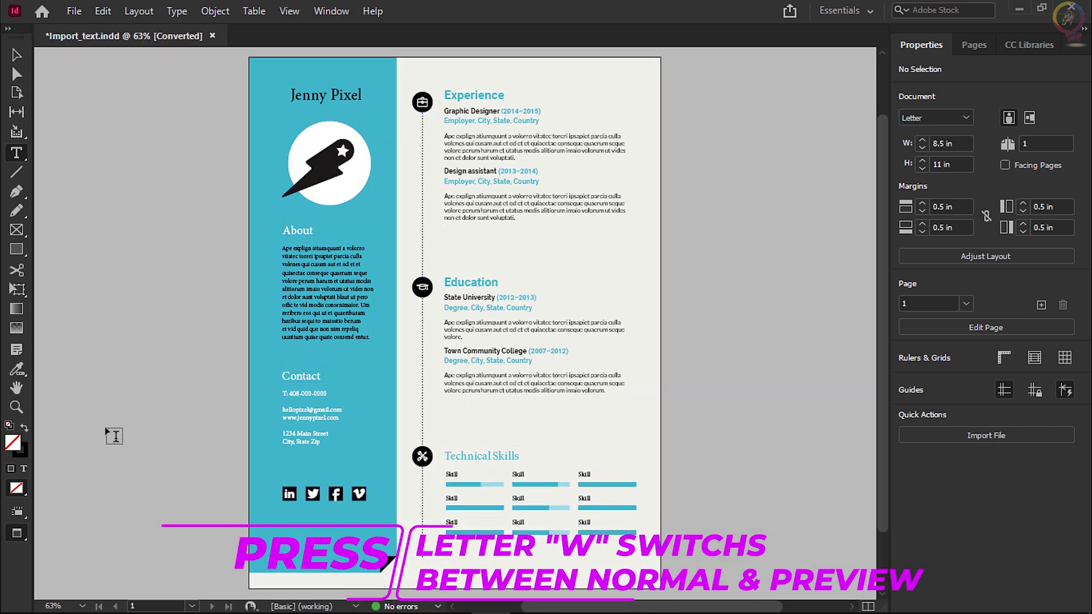
key("w")
key("w")
key("w")
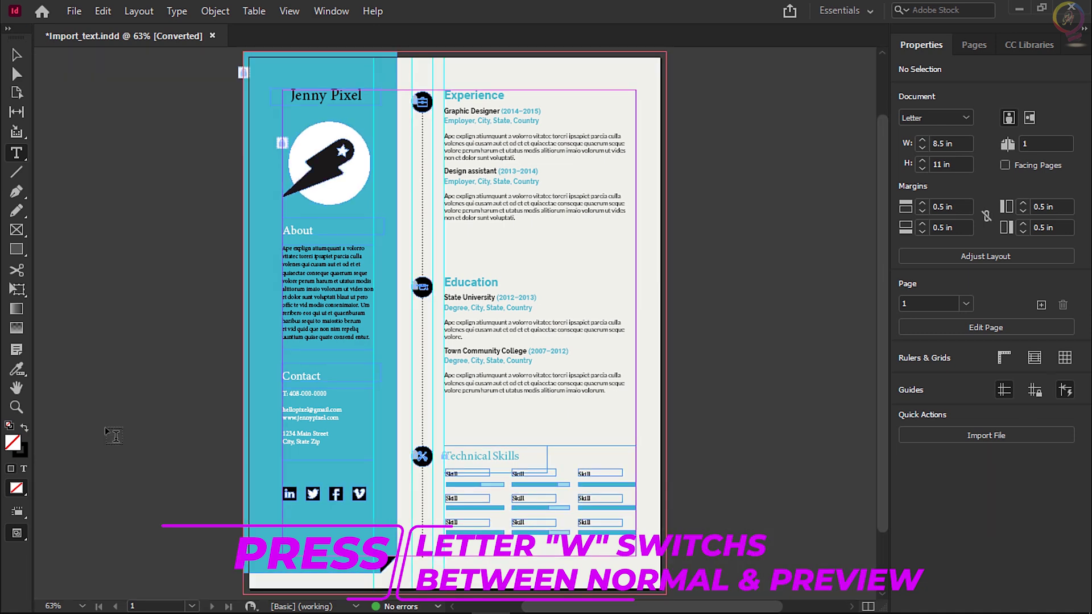